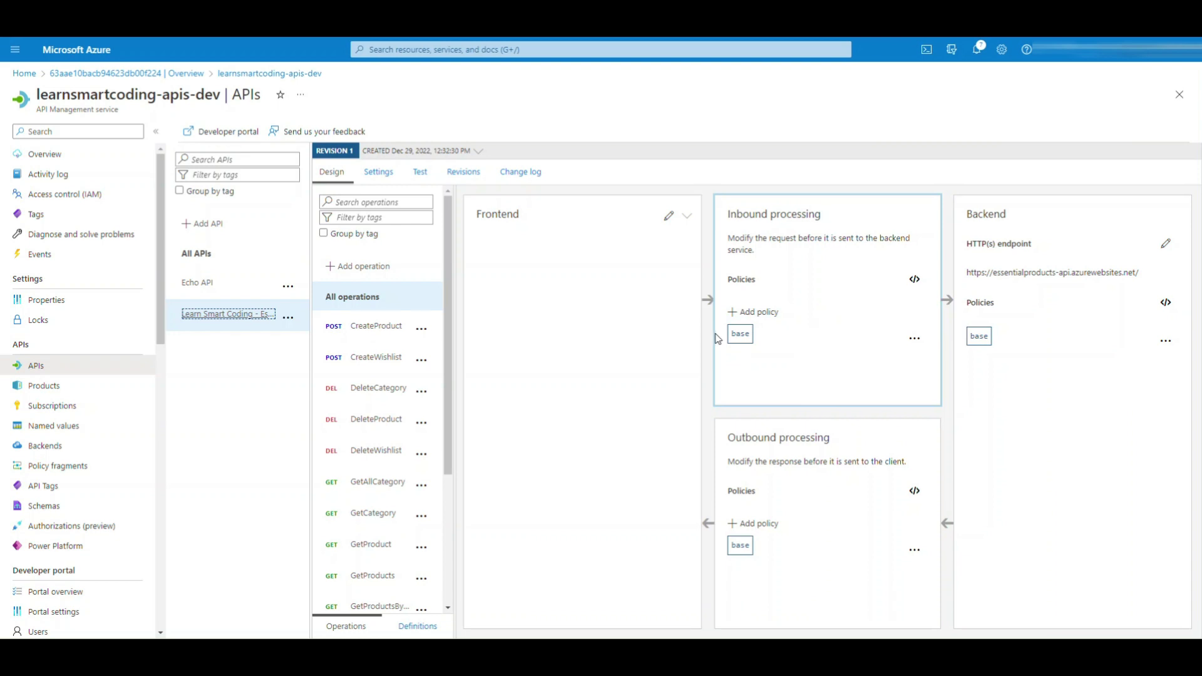
Browse the inbound and outbound policy galleries, closing each without adding a policy
{"action": "left_click", "coordinate": [758, 311]}
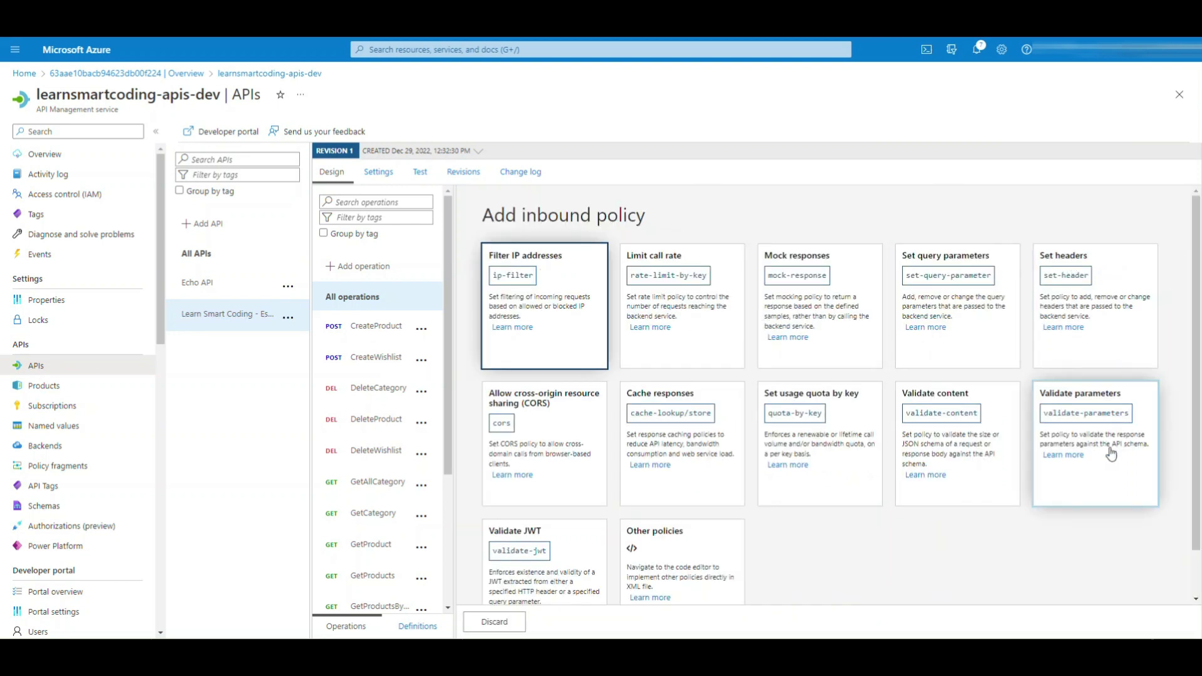
{"action": "scroll", "coordinate": [1099, 494], "scroll_direction": "down", "scroll_amount": 2}
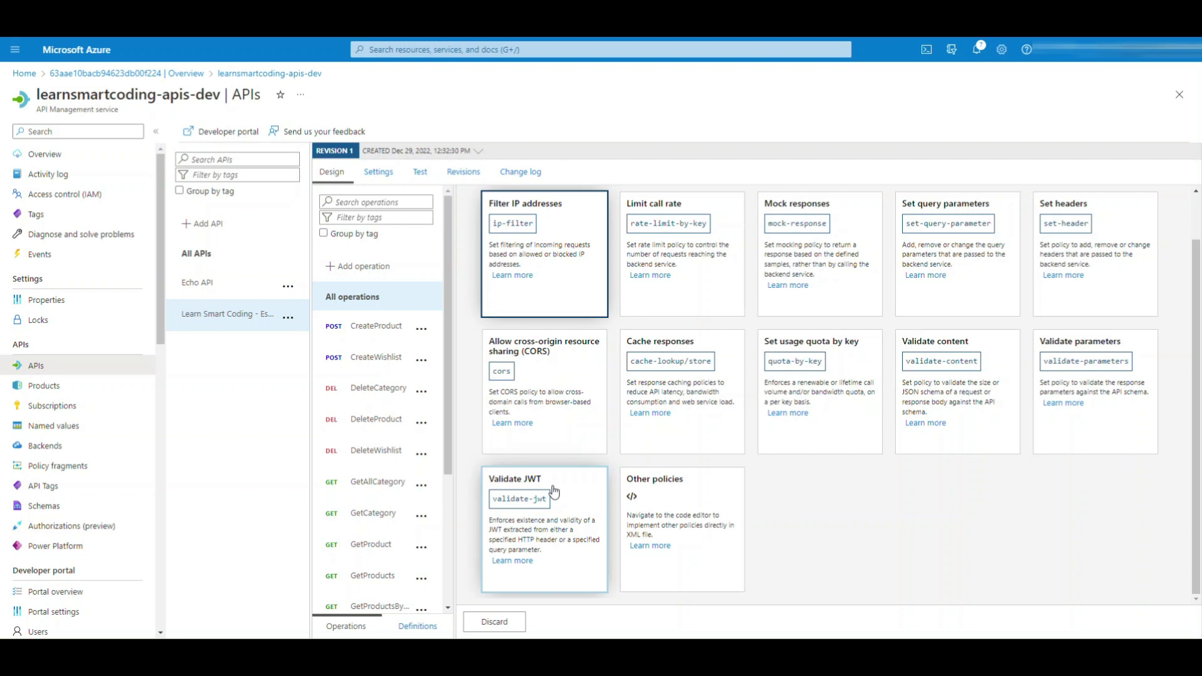
{"action": "left_click", "coordinate": [504, 624]}
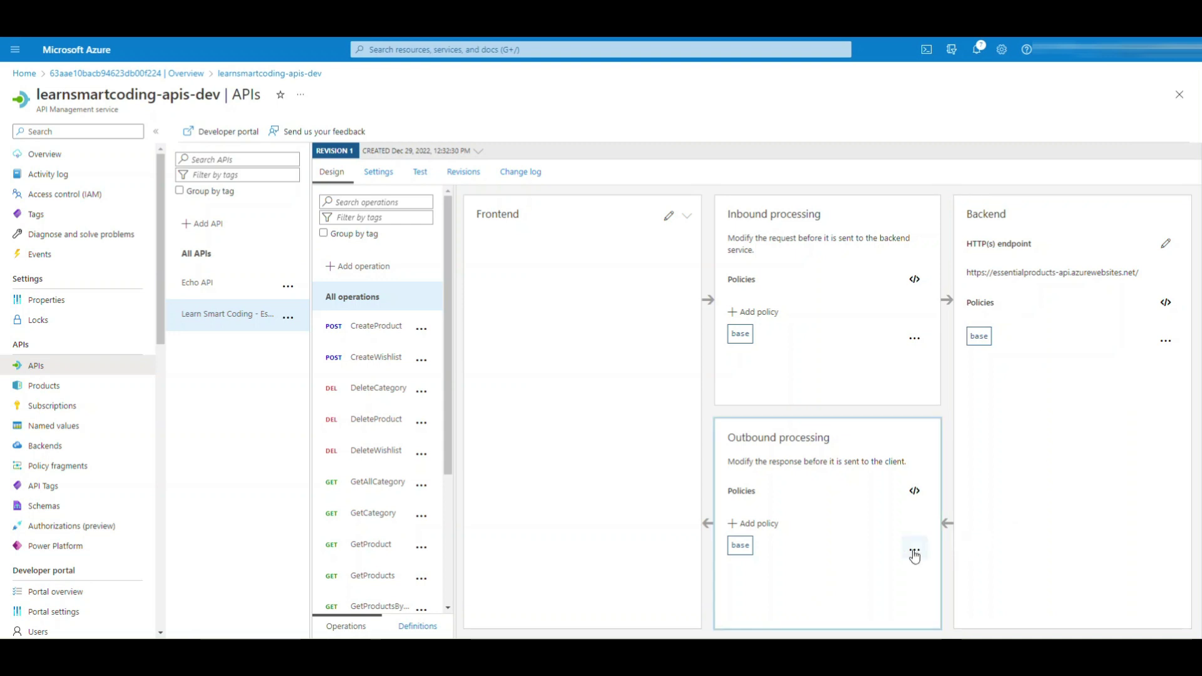
{"action": "left_click", "coordinate": [755, 523]}
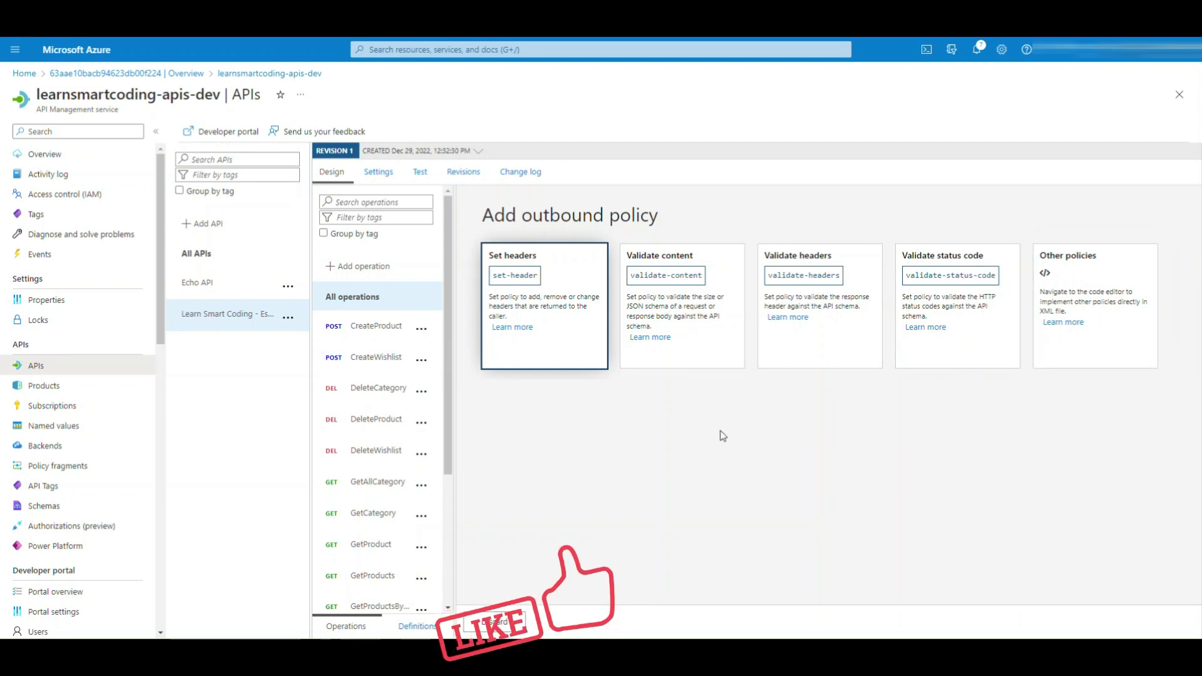
{"action": "scroll", "coordinate": [373, 501], "scroll_direction": "down", "scroll_amount": 2}
{"action": "scroll", "coordinate": [373, 501], "scroll_direction": "up", "scroll_amount": 2}
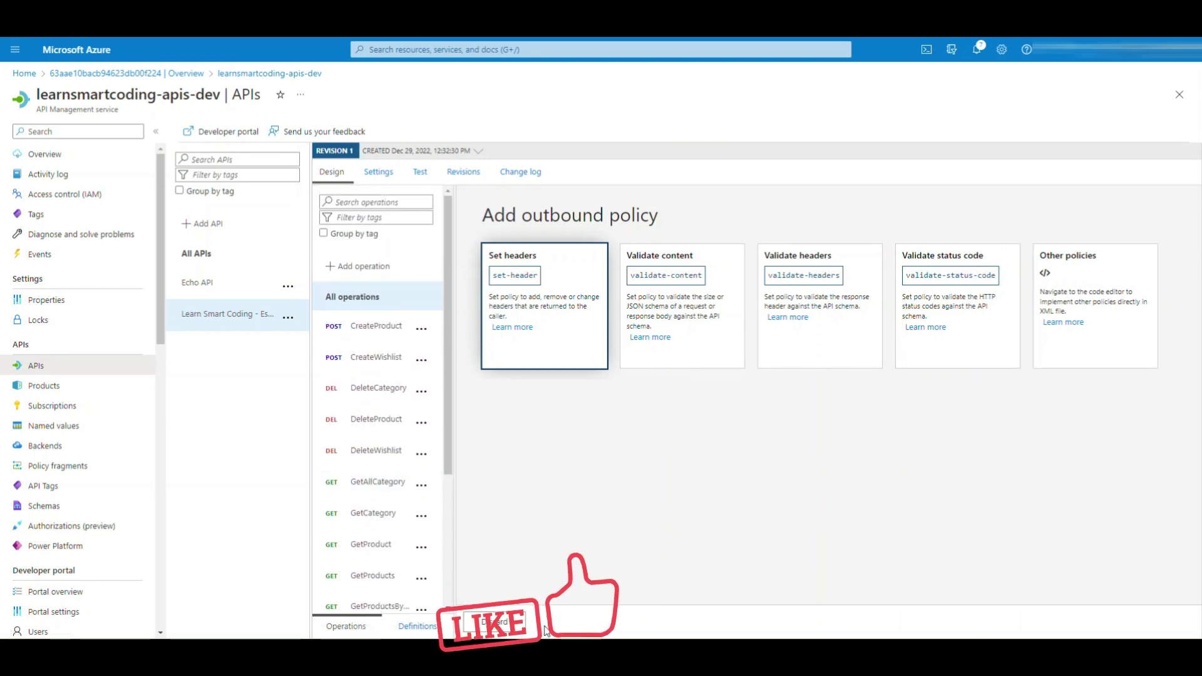
{"action": "left_click", "coordinate": [501, 623]}
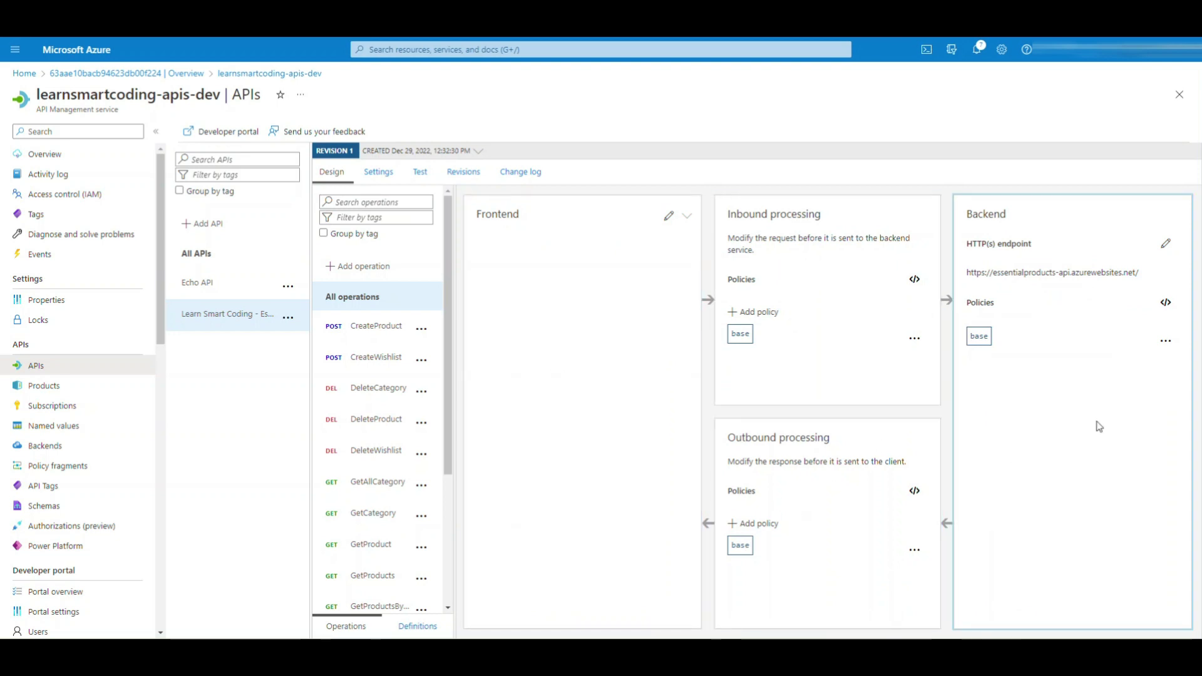
Open the All operations policy XML and review its policies, inbound, outbound and on-error sections, placing the caret after <inbound>
{"action": "left_click", "coordinate": [915, 280]}
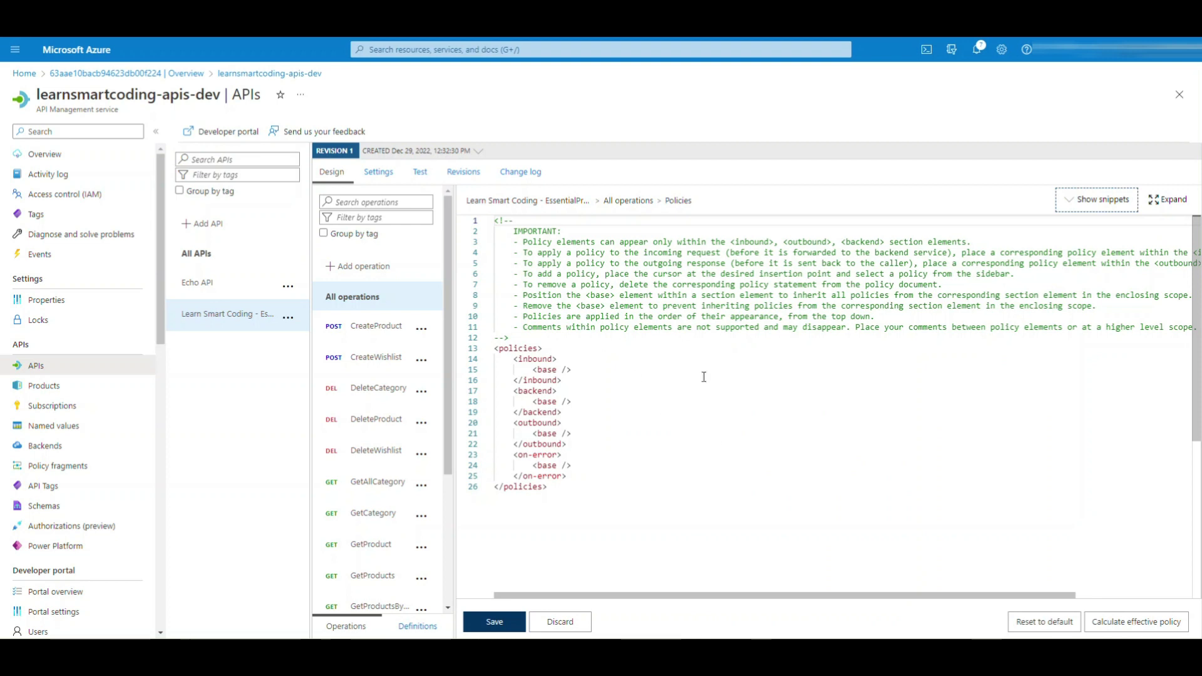
{"action": "double_click", "coordinate": [509, 349]}
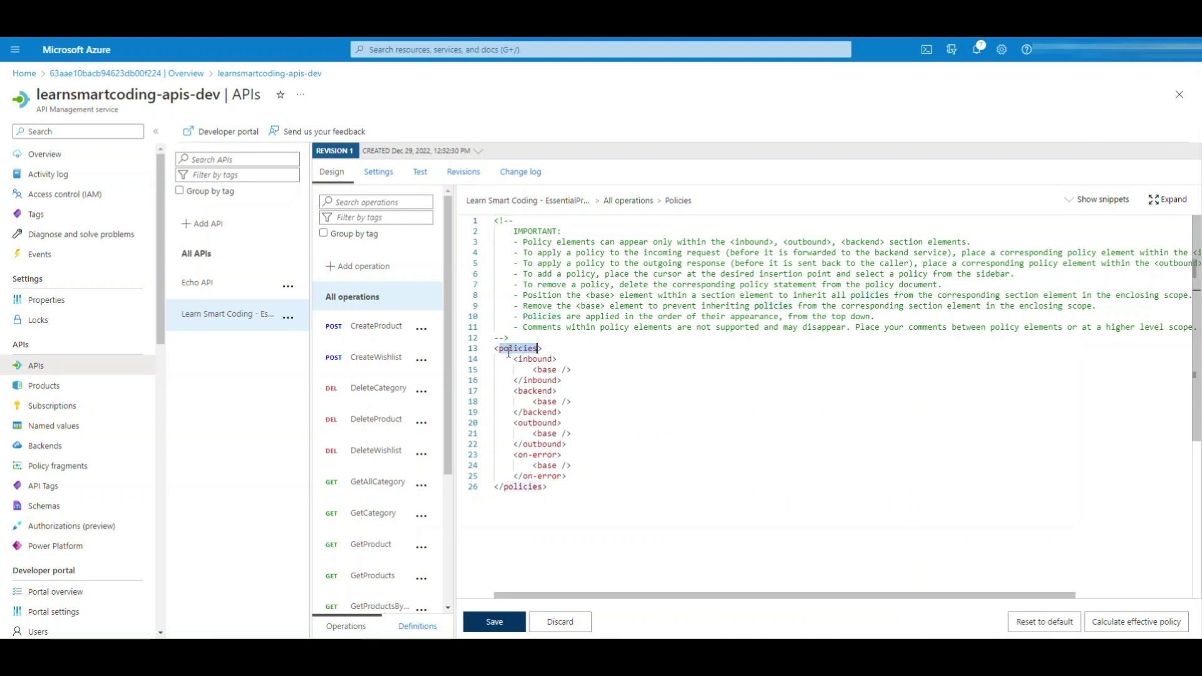
{"action": "double_click", "coordinate": [521, 488]}
{"action": "left_click_drag", "start_coordinate": [511, 362], "coordinate": [562, 423]}
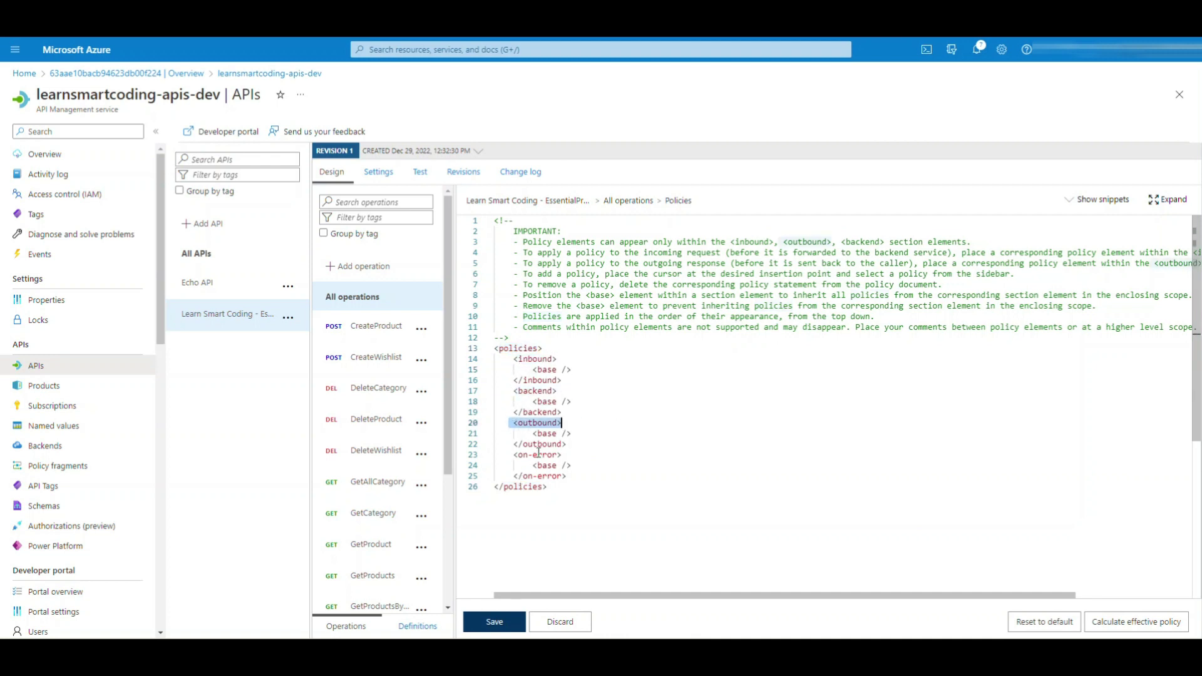
{"action": "left_click", "coordinate": [510, 456]}
{"action": "left_click_drag", "start_coordinate": [511, 457], "coordinate": [616, 472]}
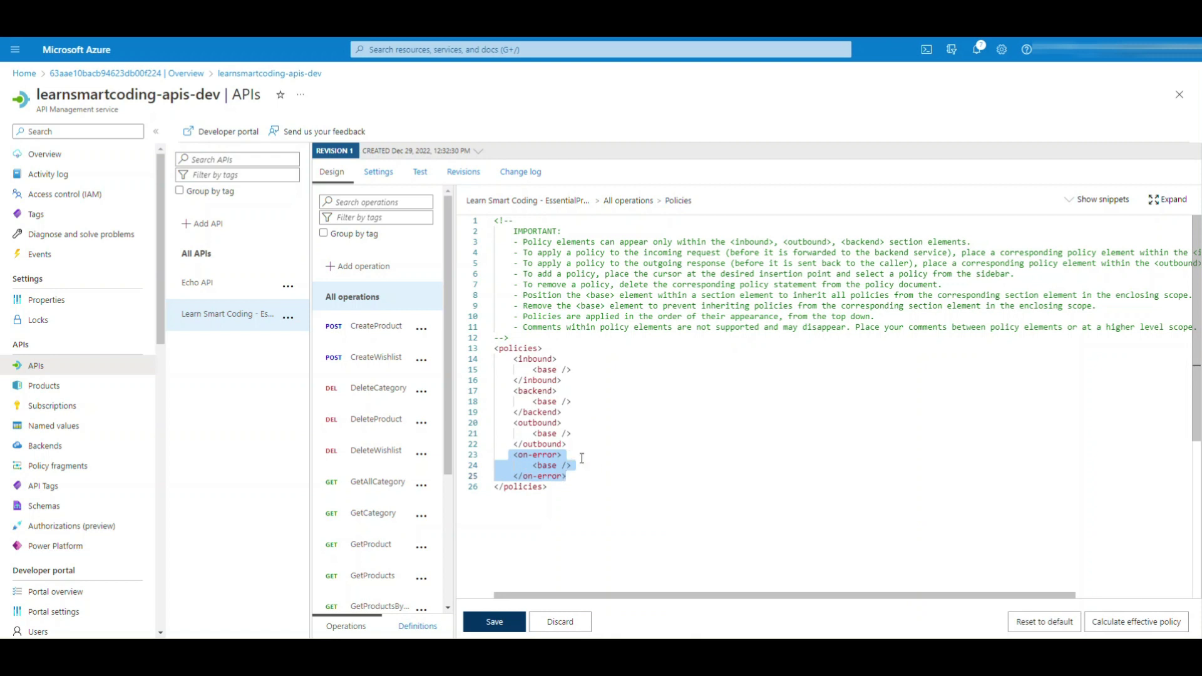
{"action": "left_click", "coordinate": [602, 447]}
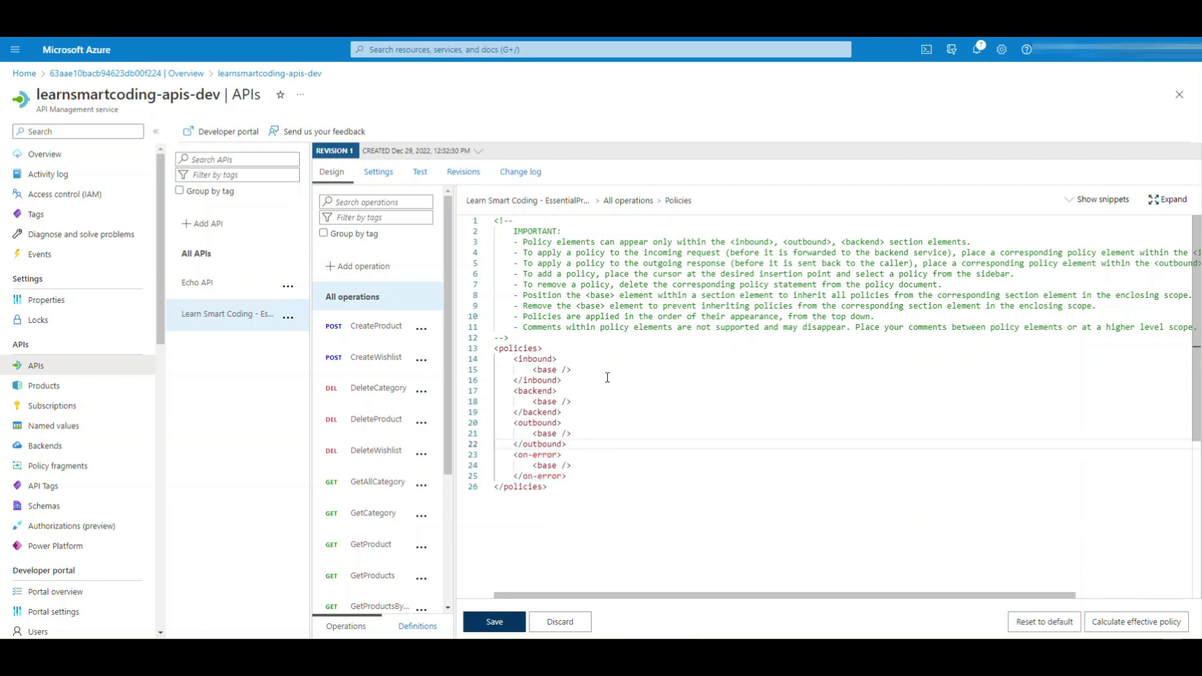
{"action": "left_click", "coordinate": [531, 369]}
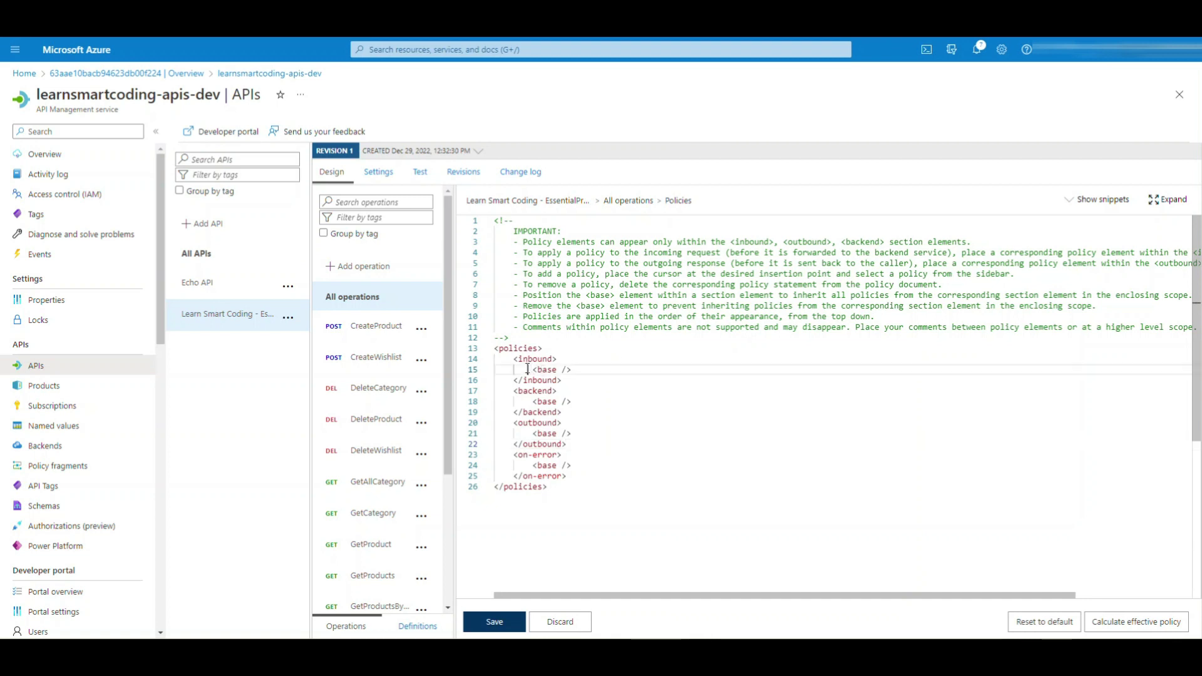
{"action": "left_click", "coordinate": [566, 360]}
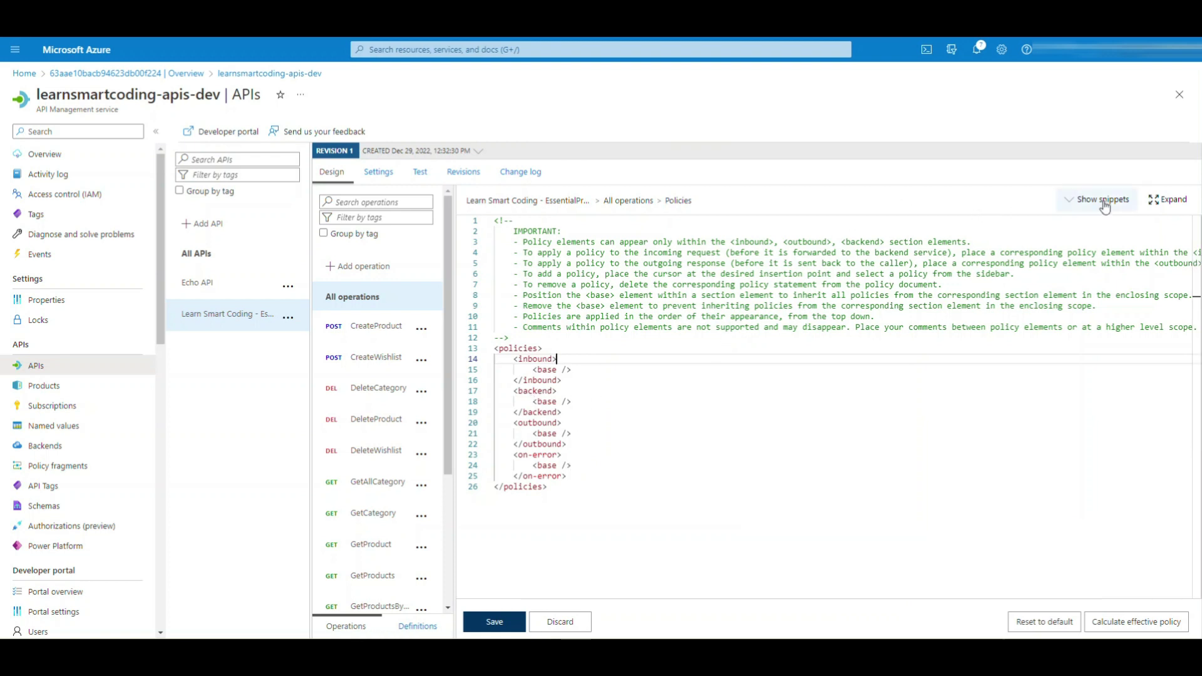
Show the policy snippets panel and browse the available snippets
{"action": "left_click", "coordinate": [1070, 200]}
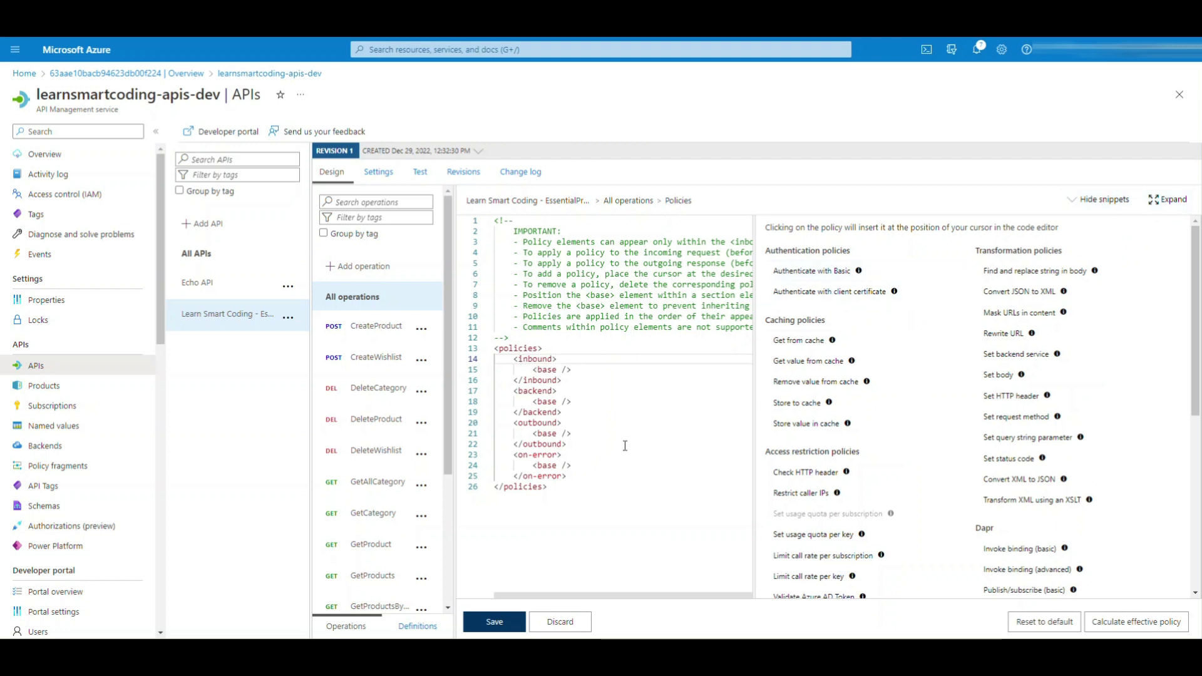
{"action": "key", "text": "Down"}
{"action": "key", "text": "Down"}
{"action": "key", "text": "Down"}
{"action": "key", "text": "Down"}
{"action": "key", "text": "Down"}
{"action": "key", "text": "Down"}
{"action": "key", "text": "Down"}
{"action": "key", "text": "Down"}
{"action": "key", "text": "End"}
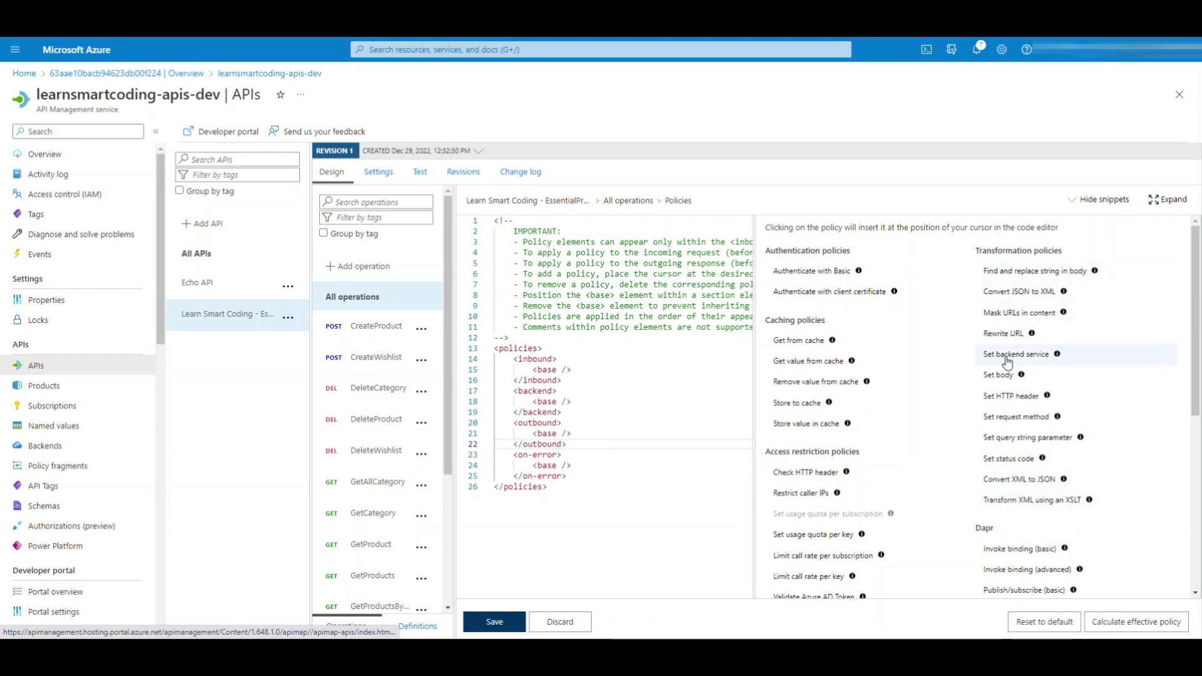
{"action": "scroll", "coordinate": [977, 487], "scroll_direction": "down", "scroll_amount": 4}
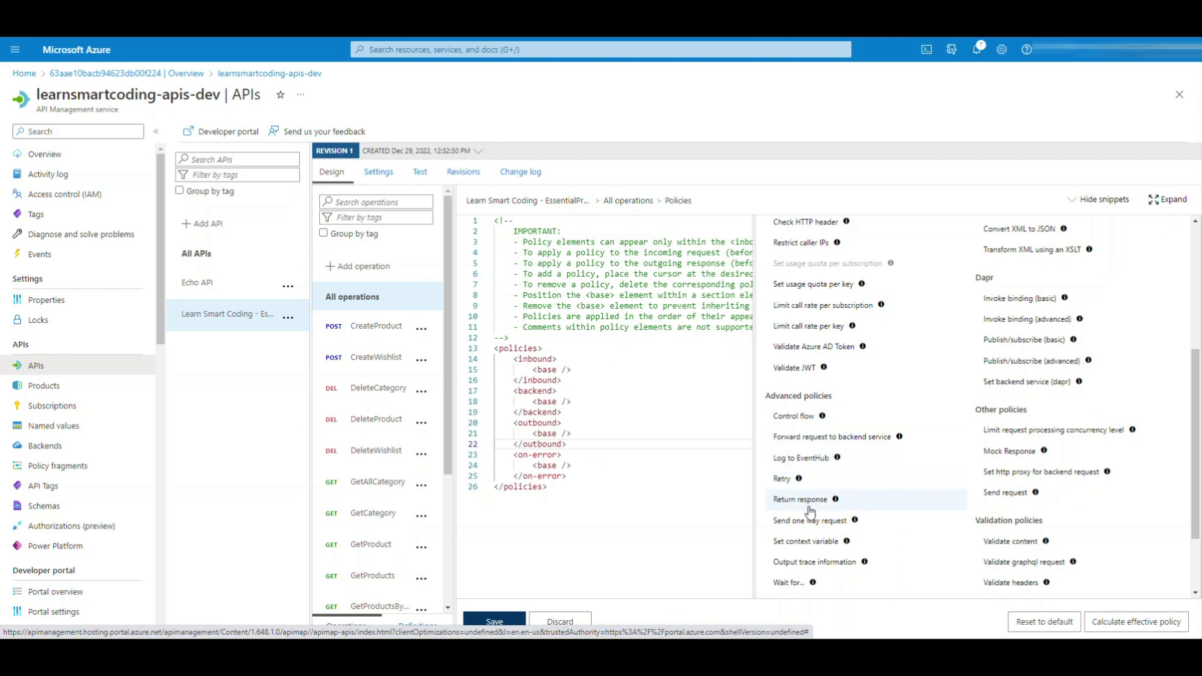
{"action": "scroll", "coordinate": [1058, 492], "scroll_direction": "down", "scroll_amount": 2}
{"action": "scroll", "coordinate": [935, 501], "scroll_direction": "up", "scroll_amount": 7}
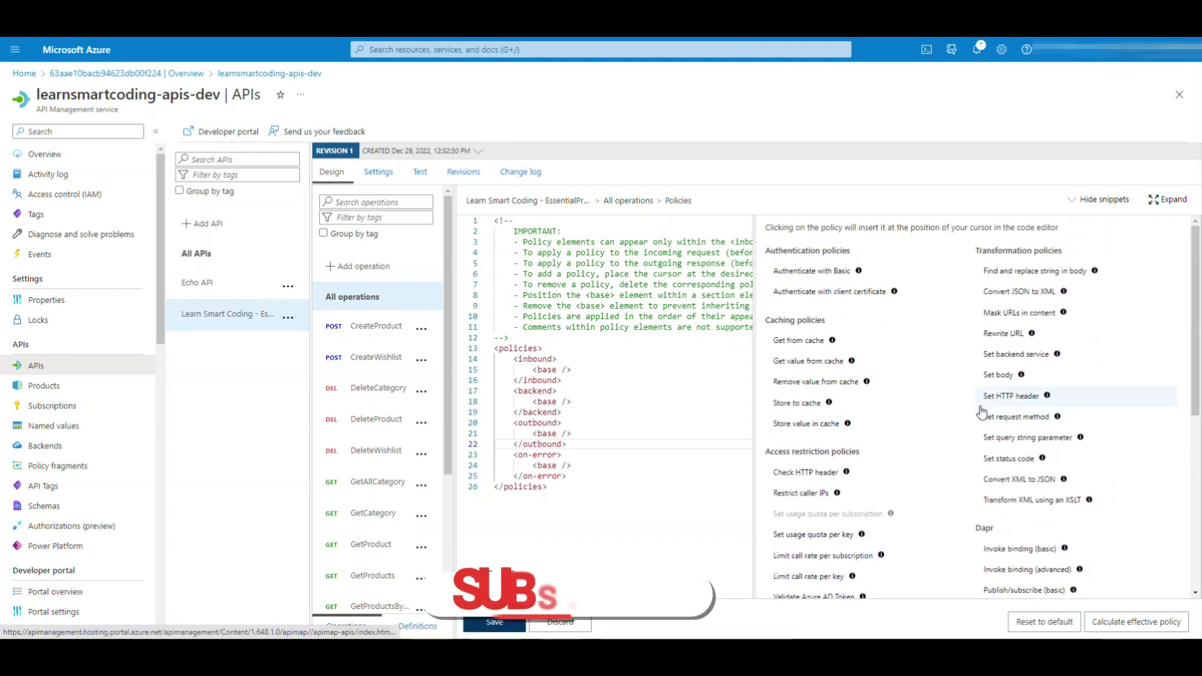
Insert the Convert XML to JSON snippet right after the <inbound> opening tag
{"action": "left_click", "coordinate": [569, 362]}
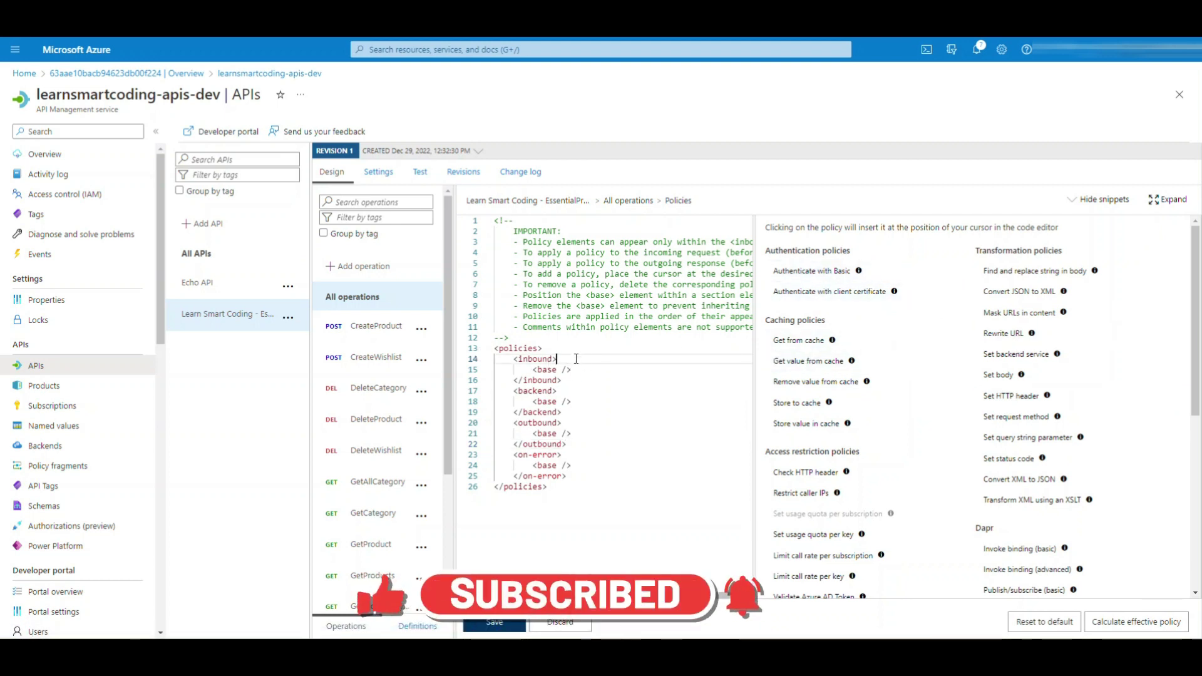
{"action": "scroll", "coordinate": [1040, 305], "scroll_direction": "down", "scroll_amount": 1}
{"action": "scroll", "coordinate": [1040, 305], "scroll_direction": "down", "scroll_amount": 2}
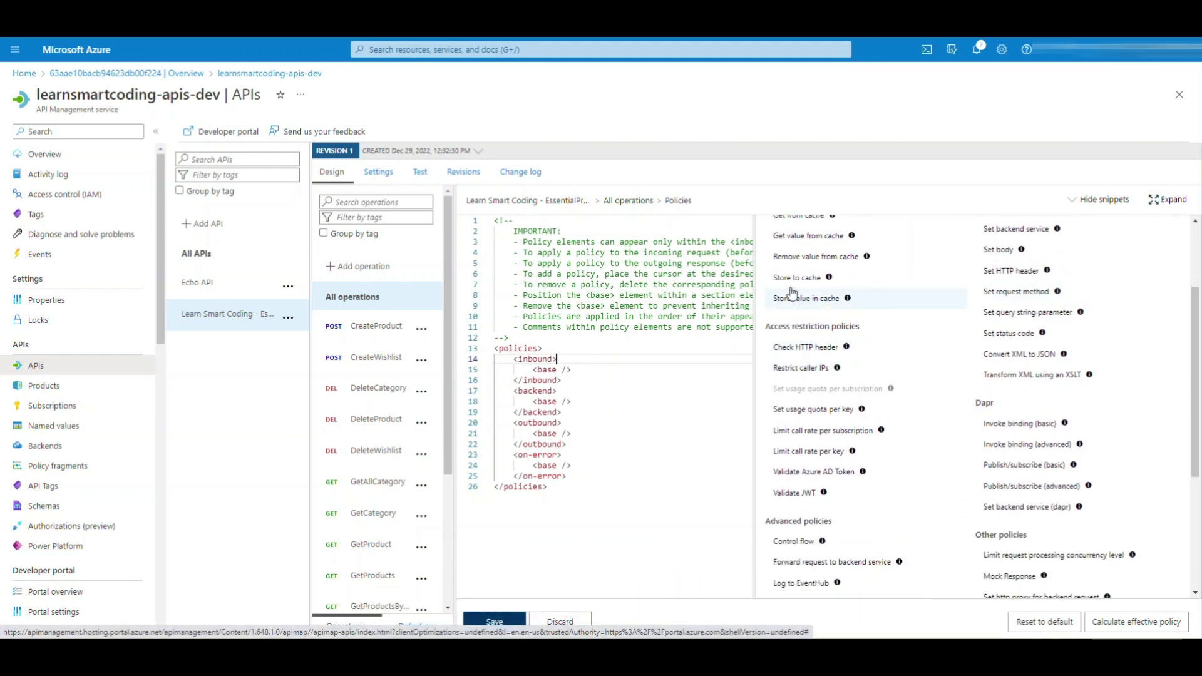
{"action": "scroll", "coordinate": [845, 326], "scroll_direction": "up", "scroll_amount": 2}
{"action": "scroll", "coordinate": [879, 332], "scroll_direction": "down", "scroll_amount": 4}
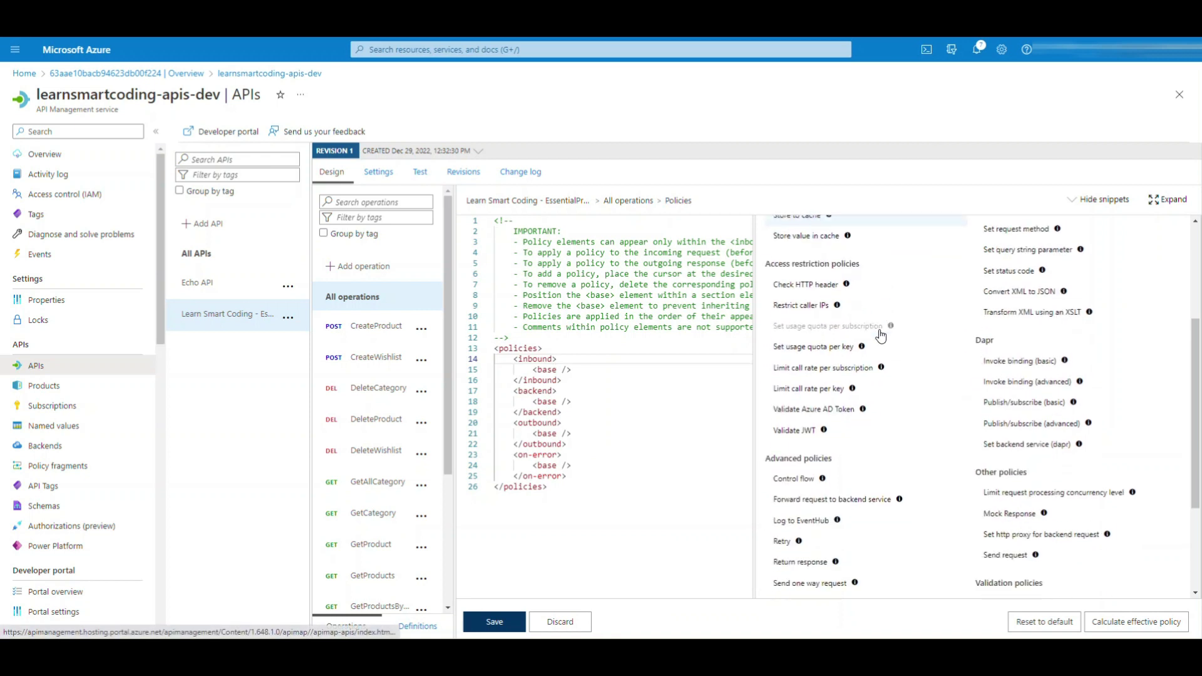
{"action": "scroll", "coordinate": [1001, 376], "scroll_direction": "up", "scroll_amount": 3}
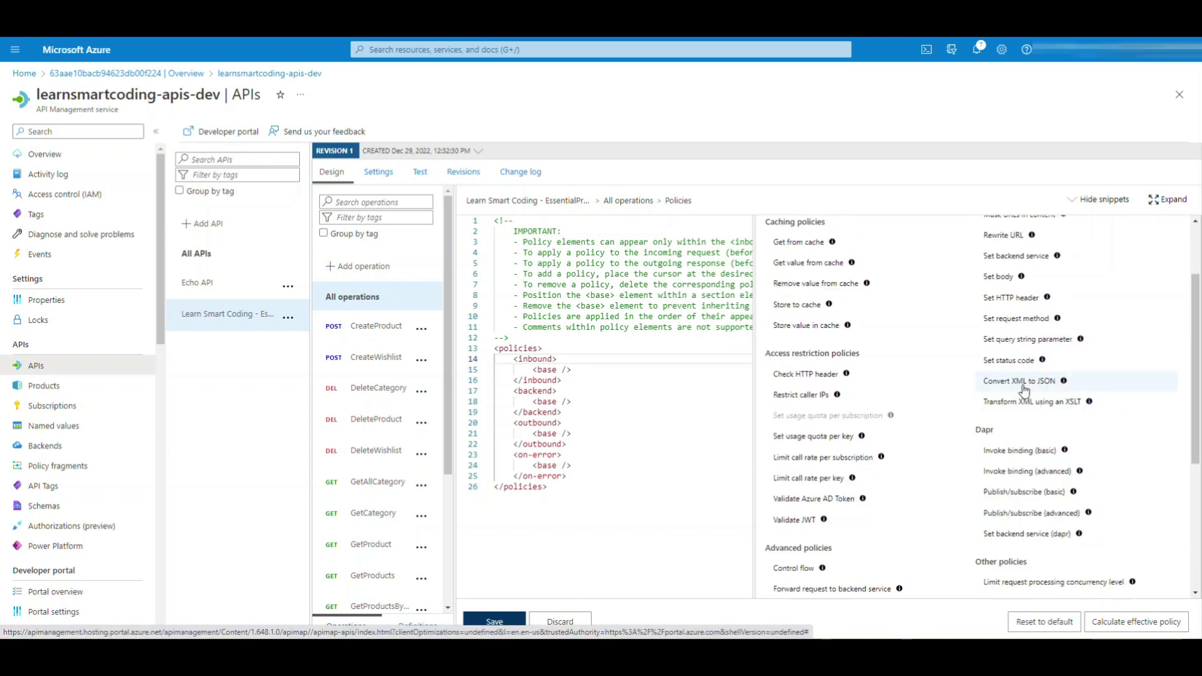
{"action": "left_click", "coordinate": [1024, 389]}
{"action": "left_click", "coordinate": [881, 397]}
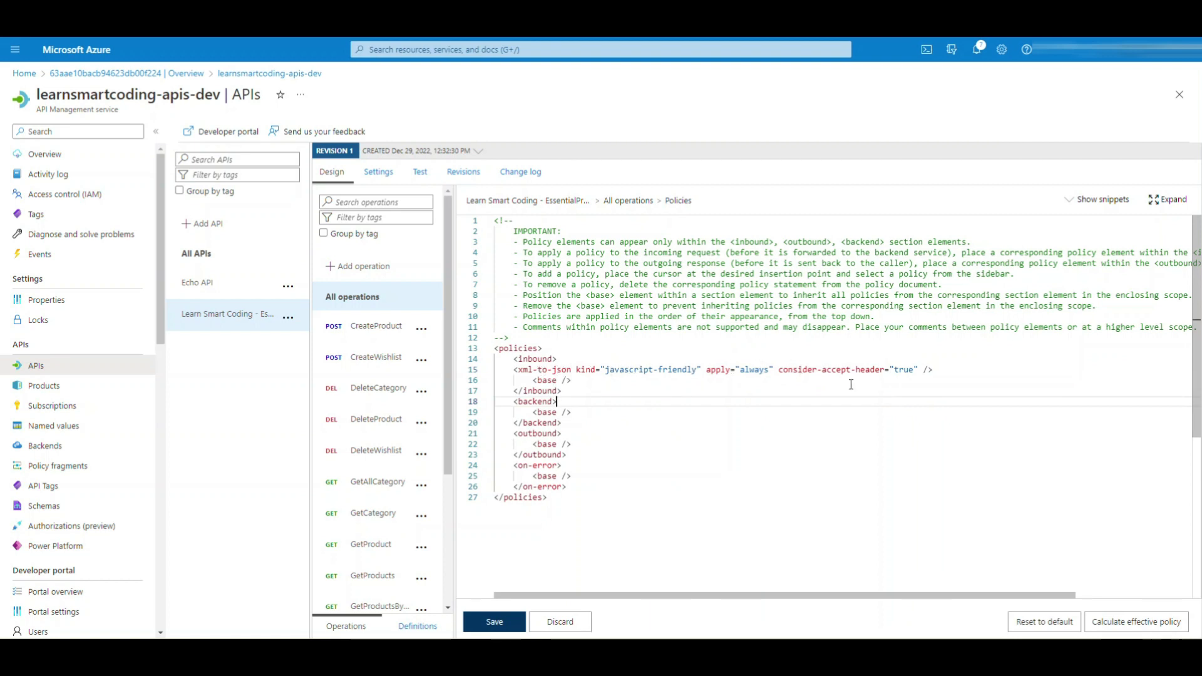
{"action": "left_click_drag", "start_coordinate": [933, 370], "coordinate": [528, 370]}
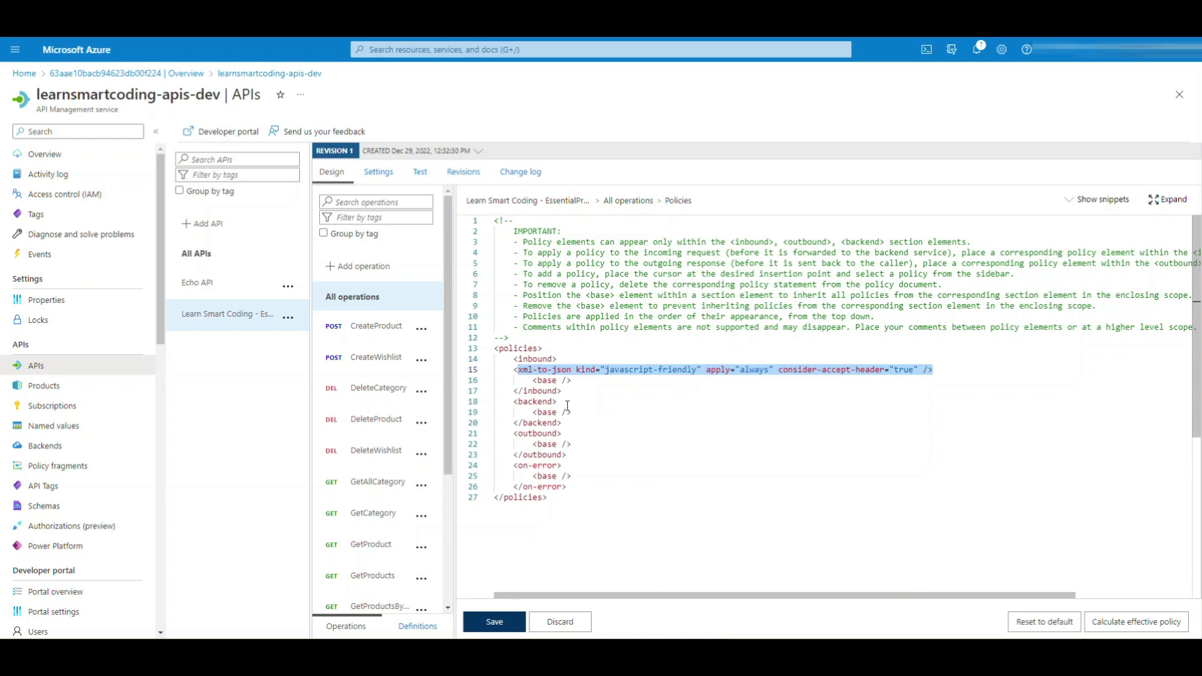
{"action": "left_click_drag", "start_coordinate": [577, 382], "coordinate": [500, 380]}
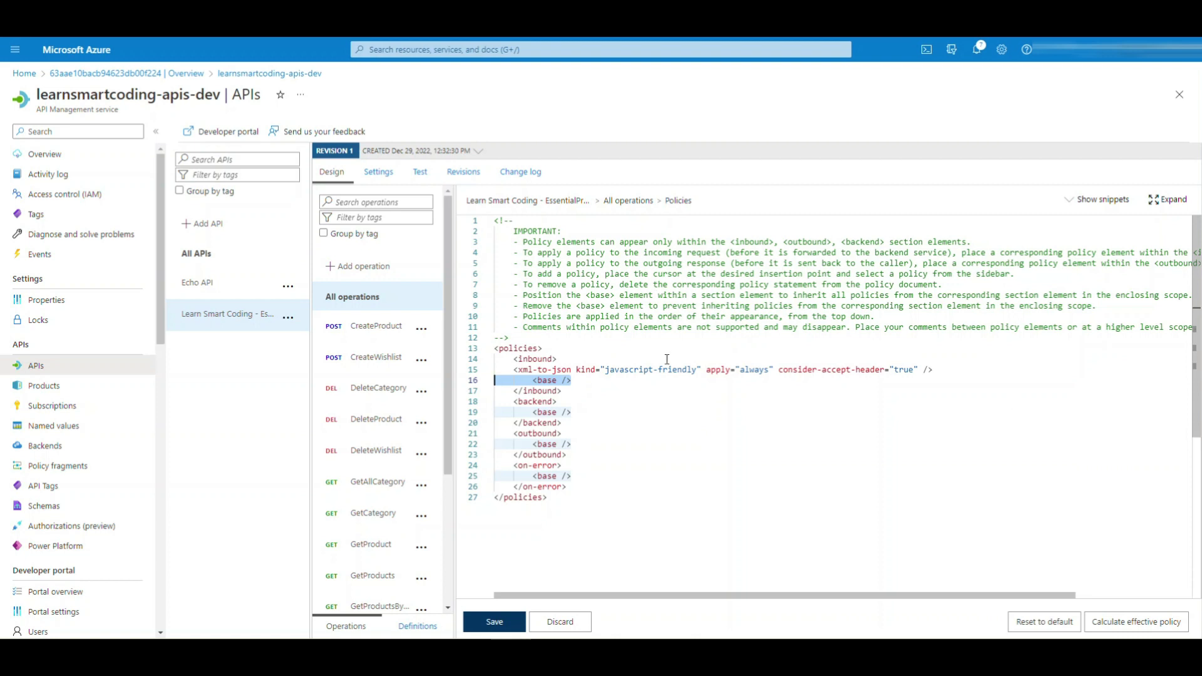
Discard the unsaved xml-to-json policy edit and confirm, returning to design view
{"action": "left_click", "coordinate": [559, 621]}
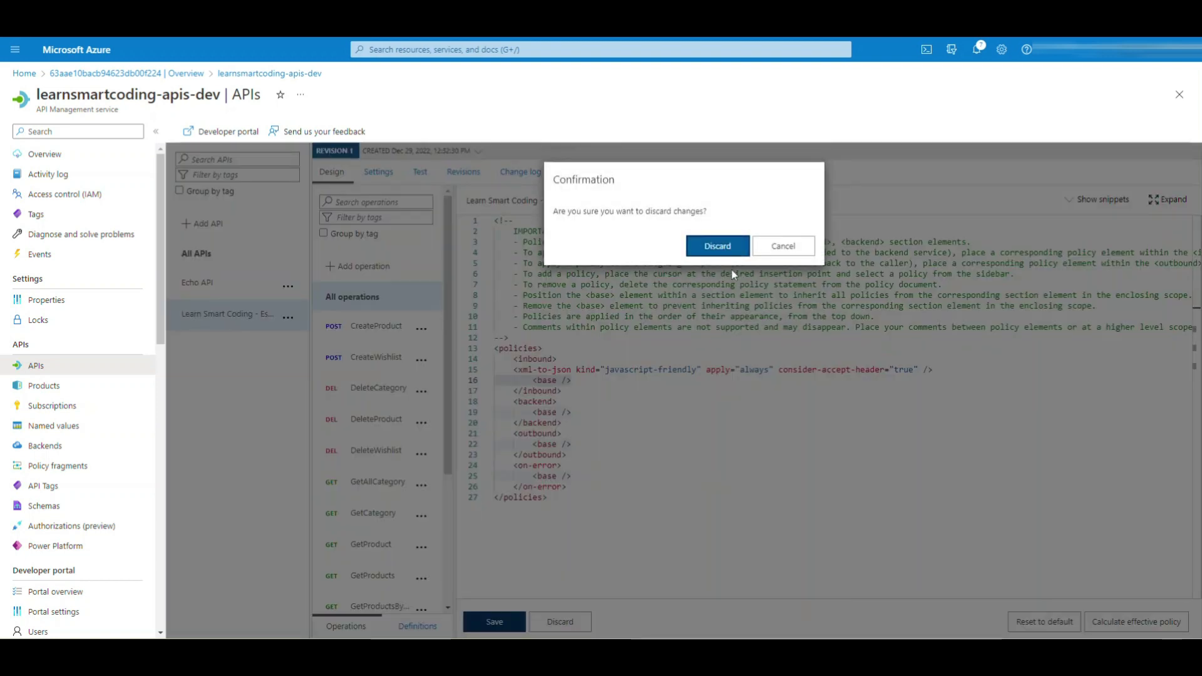
{"action": "left_click", "coordinate": [718, 248]}
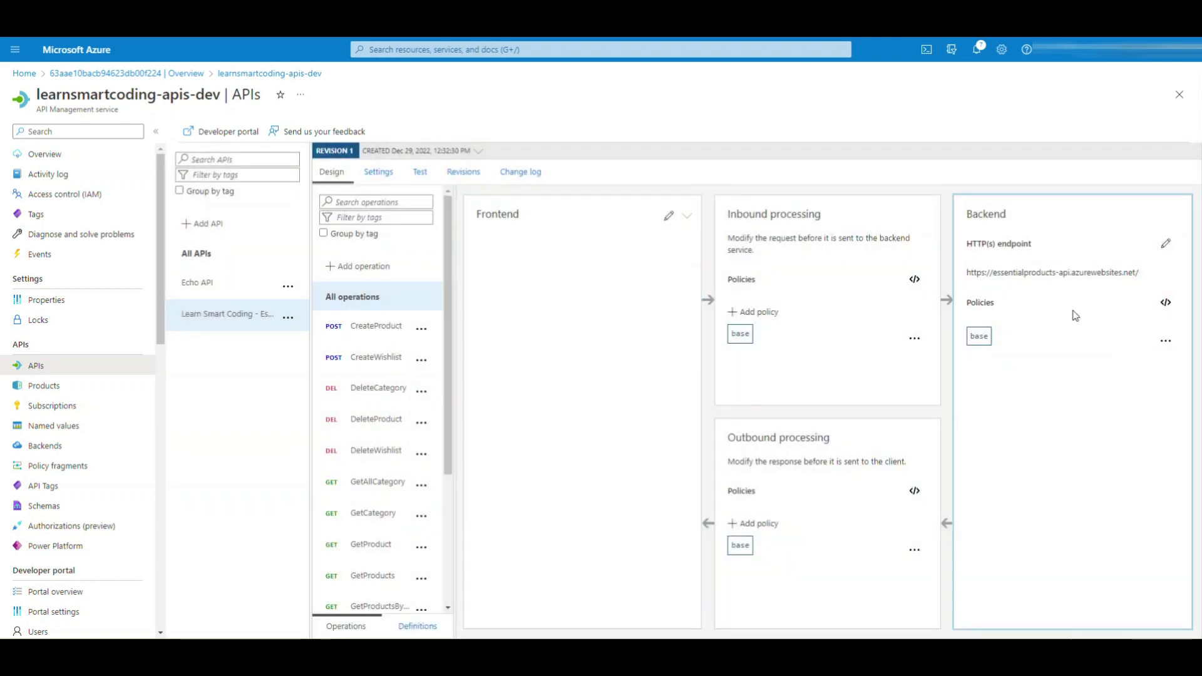